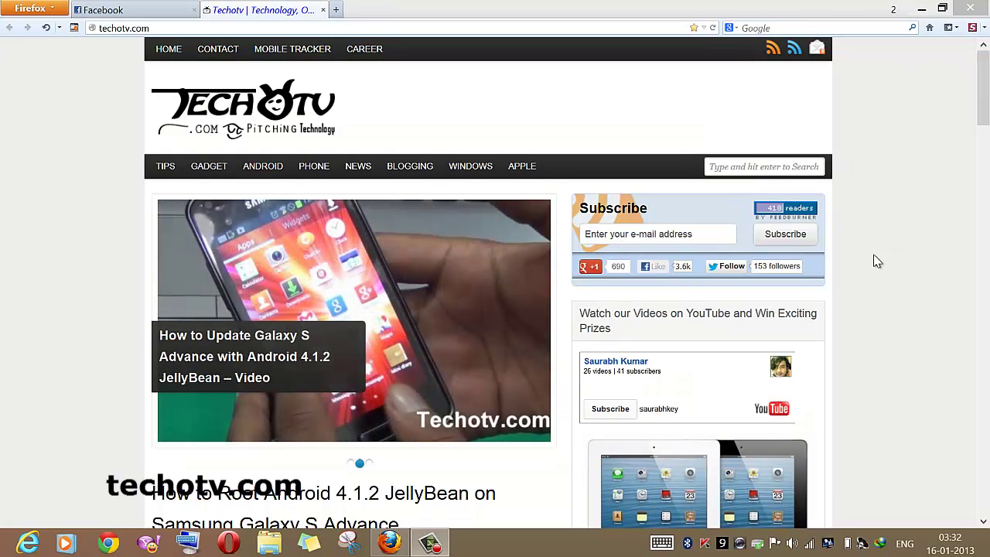
# Bring up the Facebook news feed and go to your own profile
pyautogui.middleClick(866, 211)
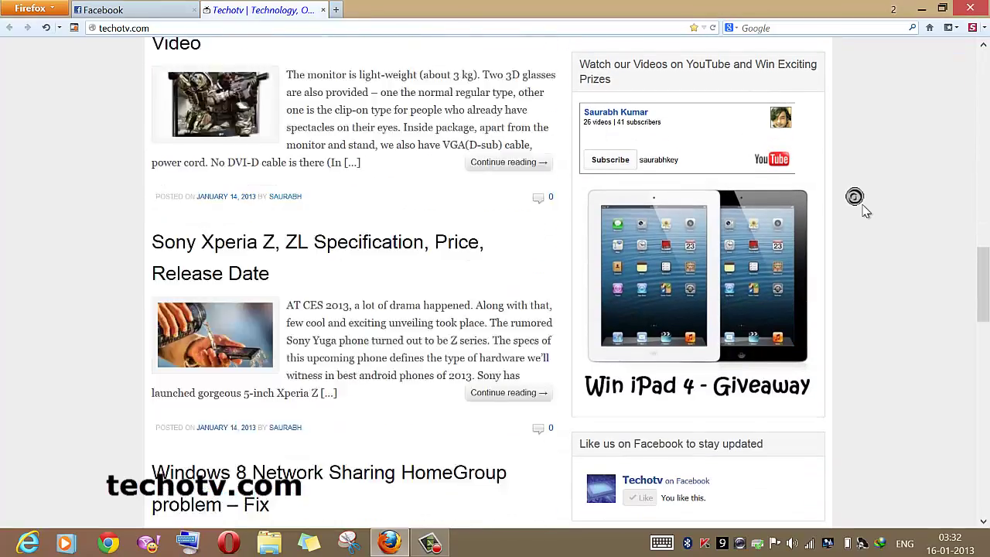
pyautogui.press('Home')
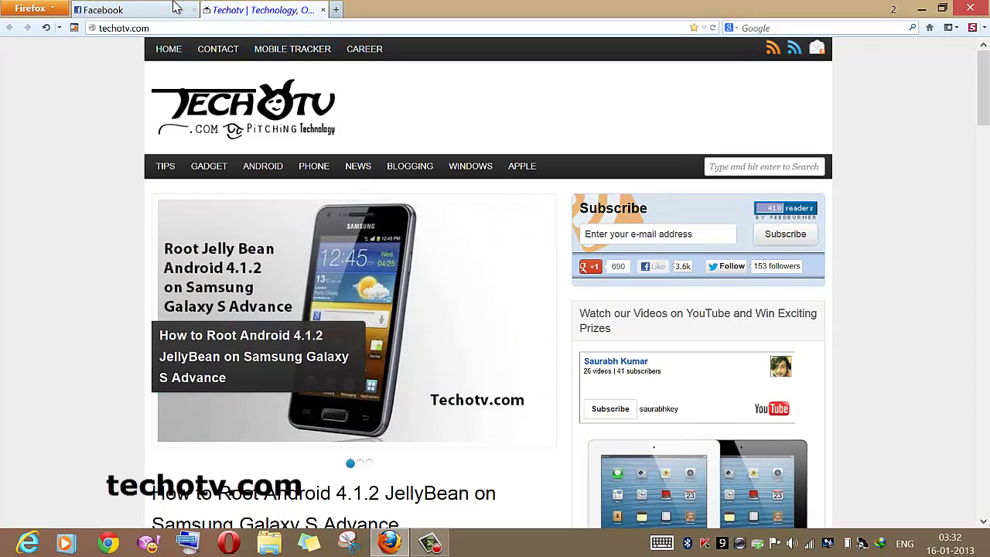
pyautogui.click(131, 10)
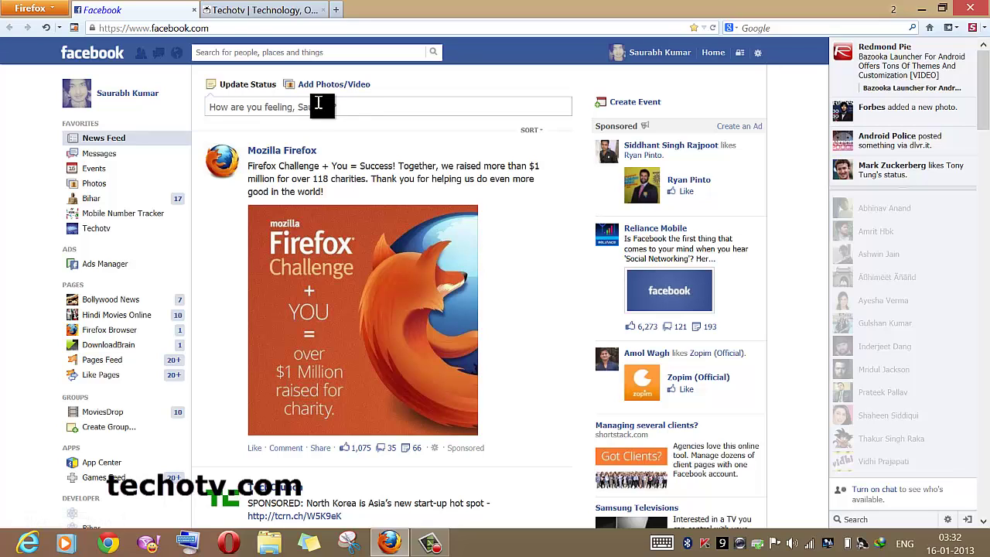
pyautogui.click(149, 94)
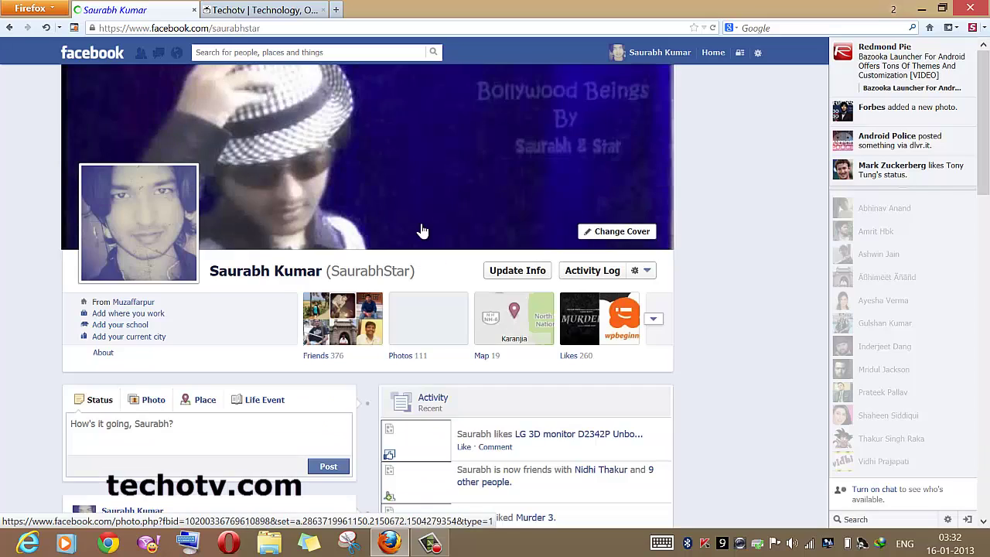
pyautogui.scroll(-1, 423, 230)
# Open the profile's Photos page showing 111 Photos of You, 77 Photos and 8 Albums
pyautogui.click(418, 275)
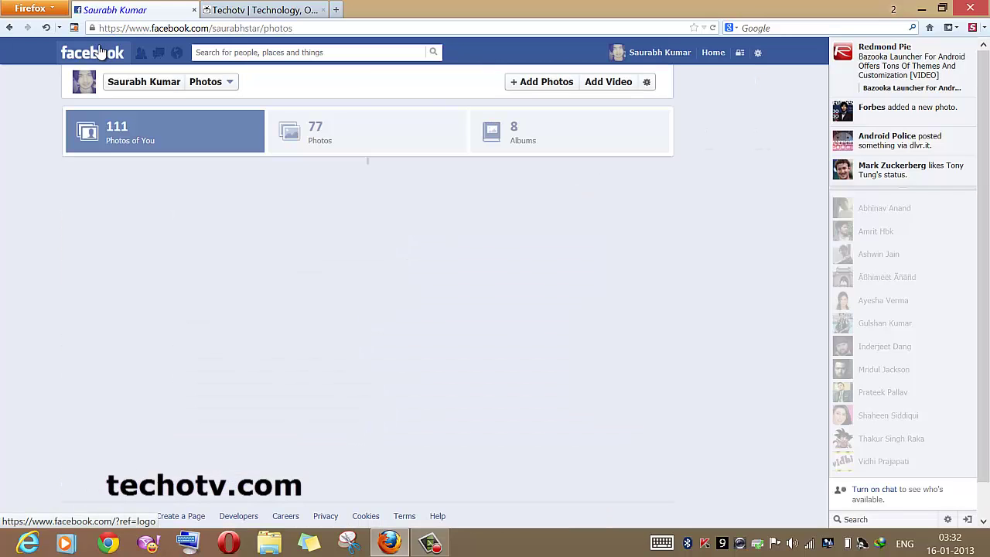
pyautogui.click(102, 48)
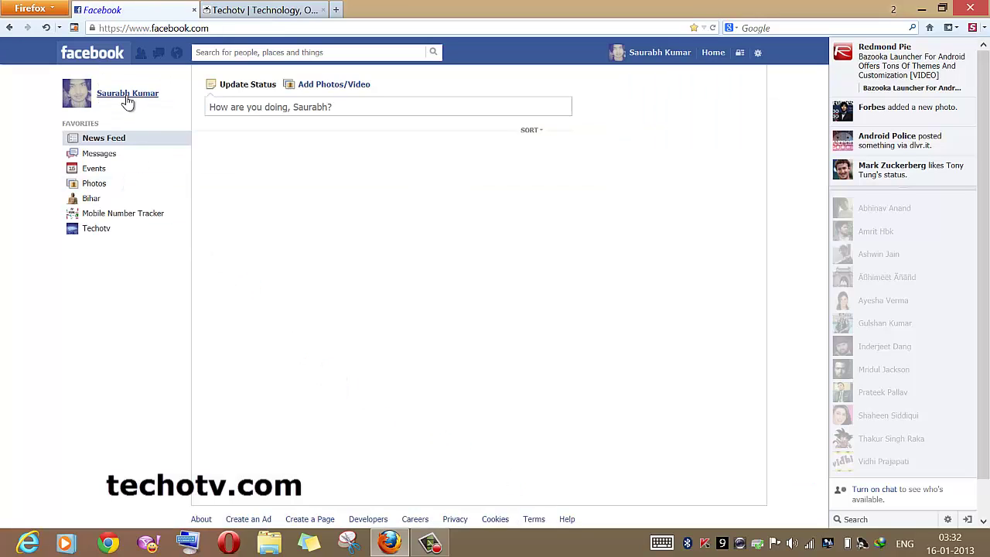
pyautogui.click(151, 99)
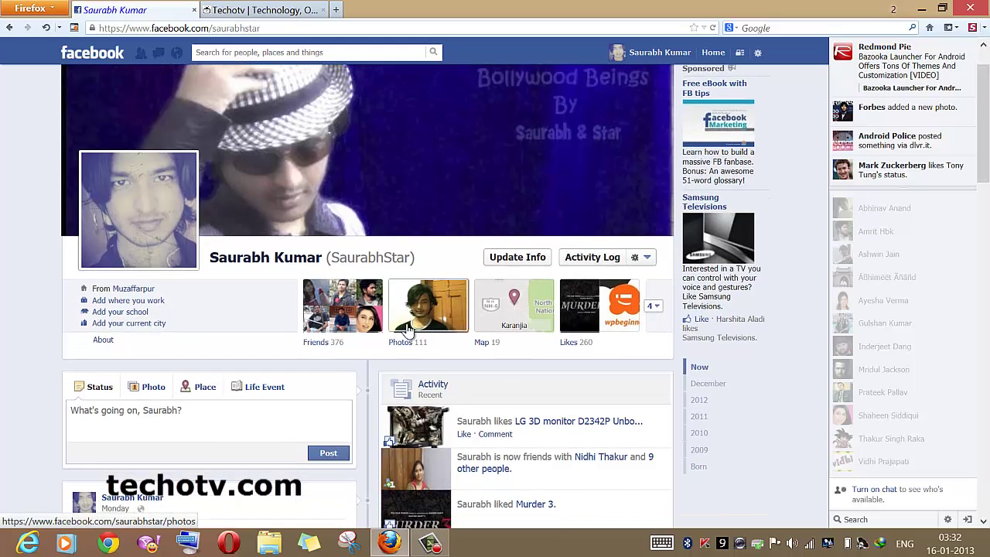
pyautogui.click(409, 329)
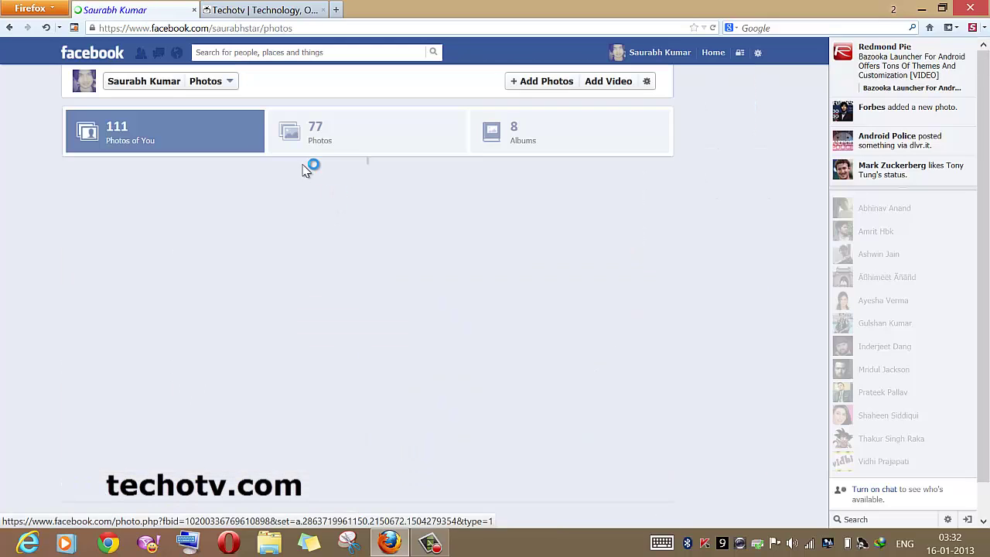
# Switch to Photos of You, scroll the grid, and open the tagged My Rules photo
pyautogui.click(229, 146)
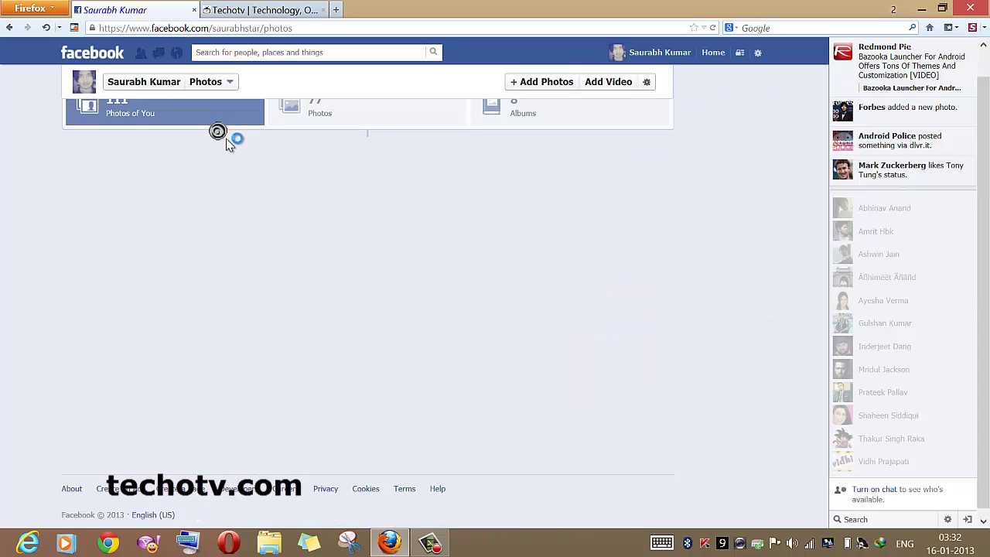
pyautogui.scroll(-3, 353, 248)
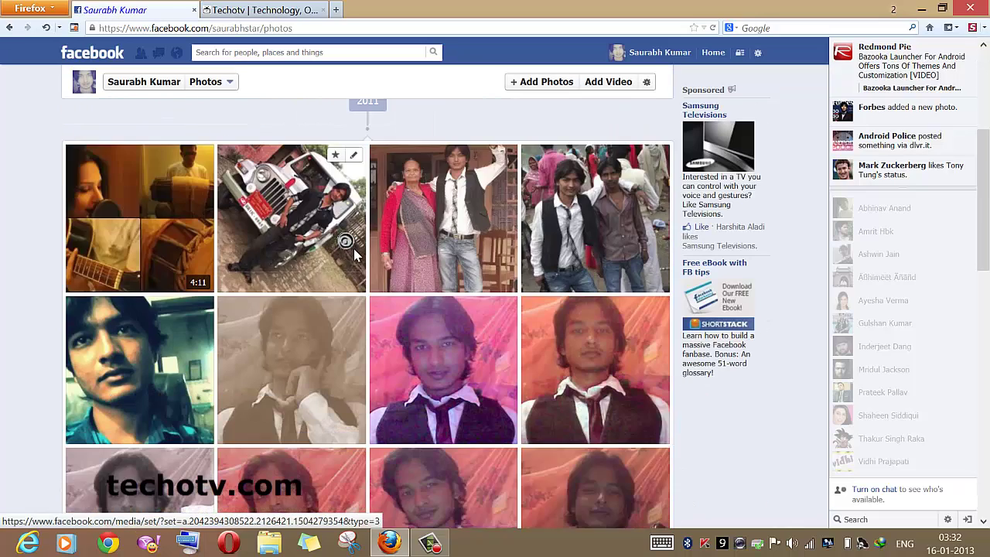
pyautogui.scroll(-3, 354, 248)
pyautogui.scroll(-2, 353, 248)
pyautogui.scroll(-3, 309, 310)
pyautogui.scroll(-3, 172, 412)
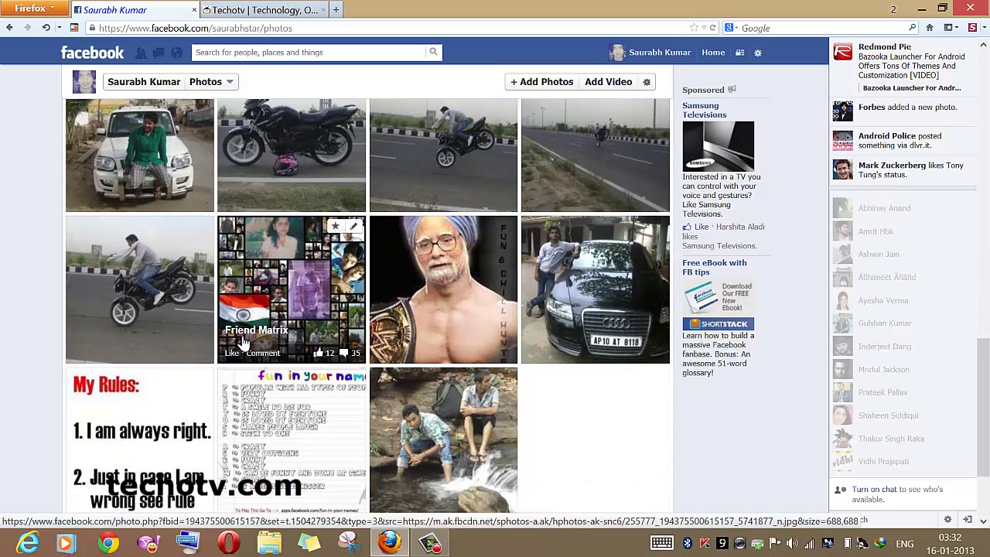
pyautogui.moveTo(139, 439)
pyautogui.click(296, 433)
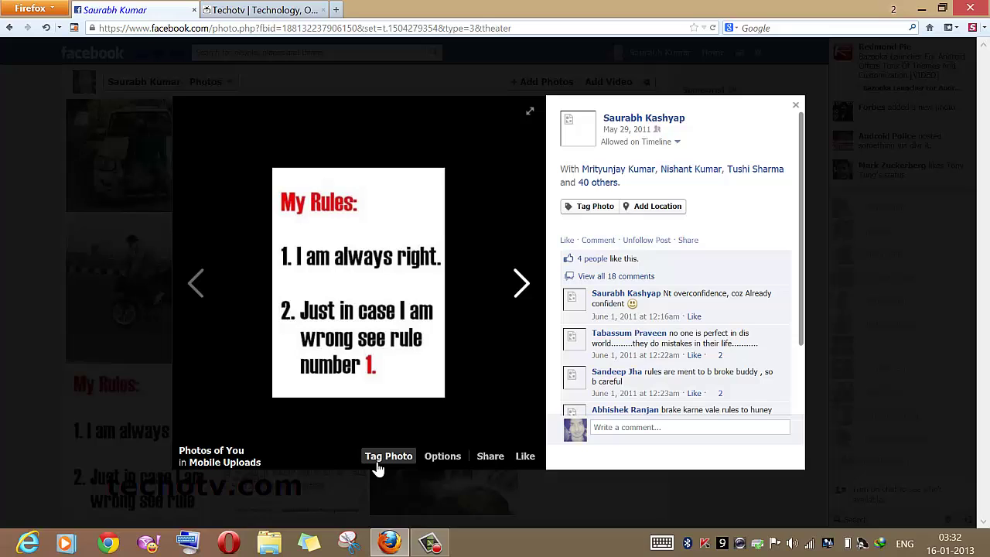
pyautogui.click(435, 458)
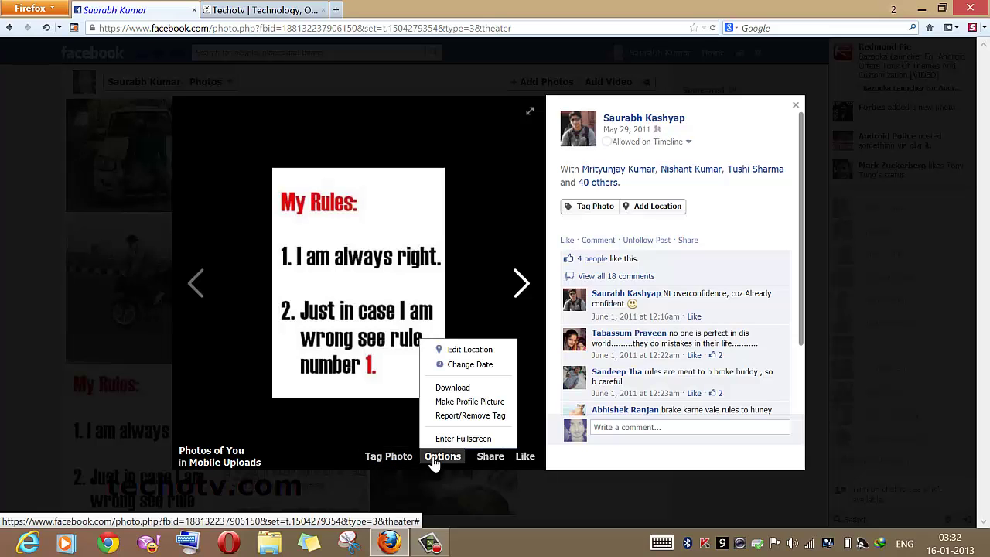
pyautogui.click(472, 416)
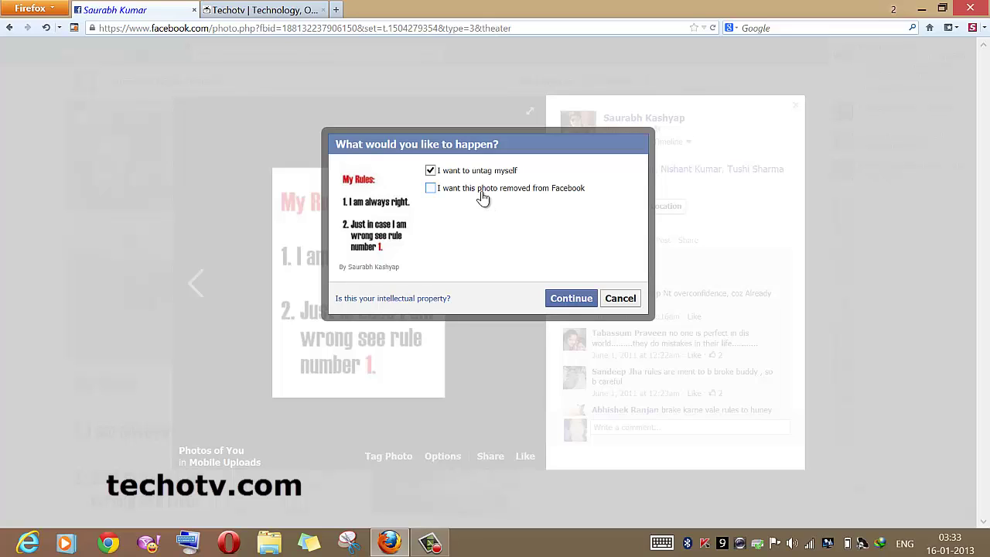
pyautogui.click(480, 189)
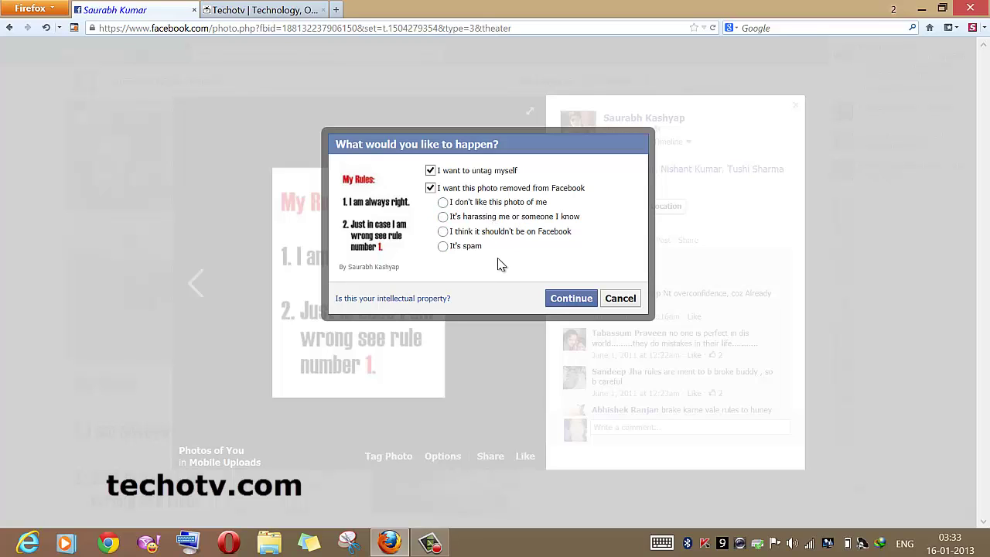
pyautogui.click(480, 189)
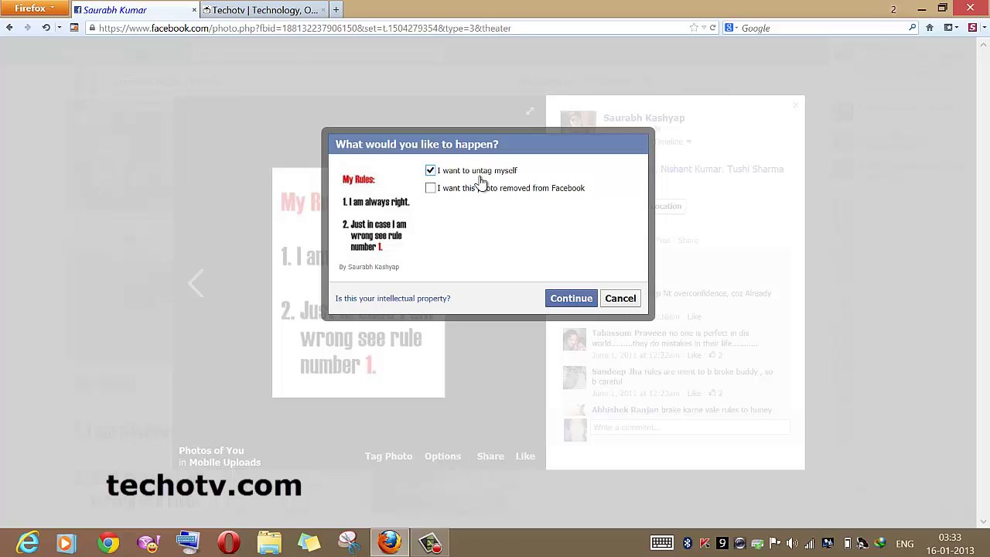
pyautogui.click(610, 300)
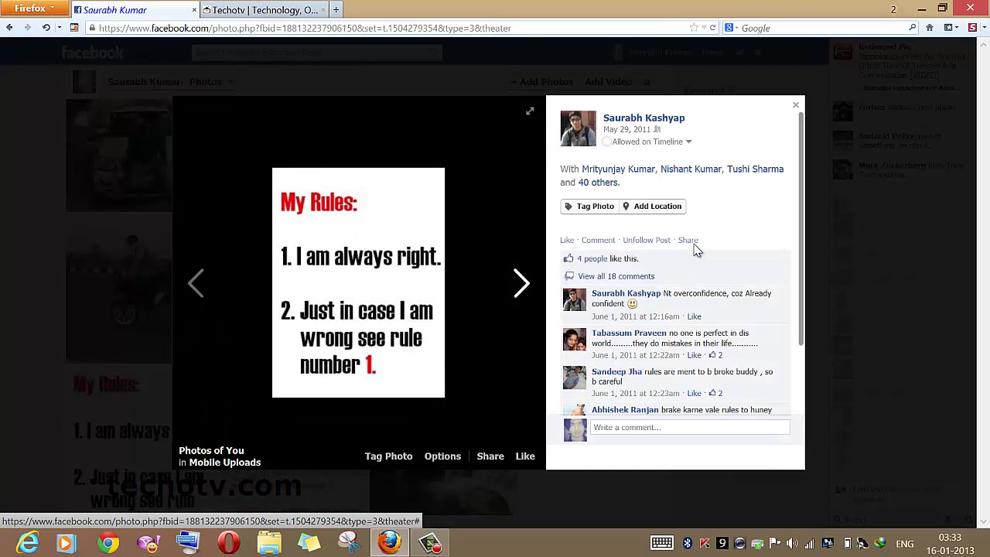
# Close the My Rules photo viewer and scroll through the news feed, leaving its tag in place
pyautogui.click(796, 108)
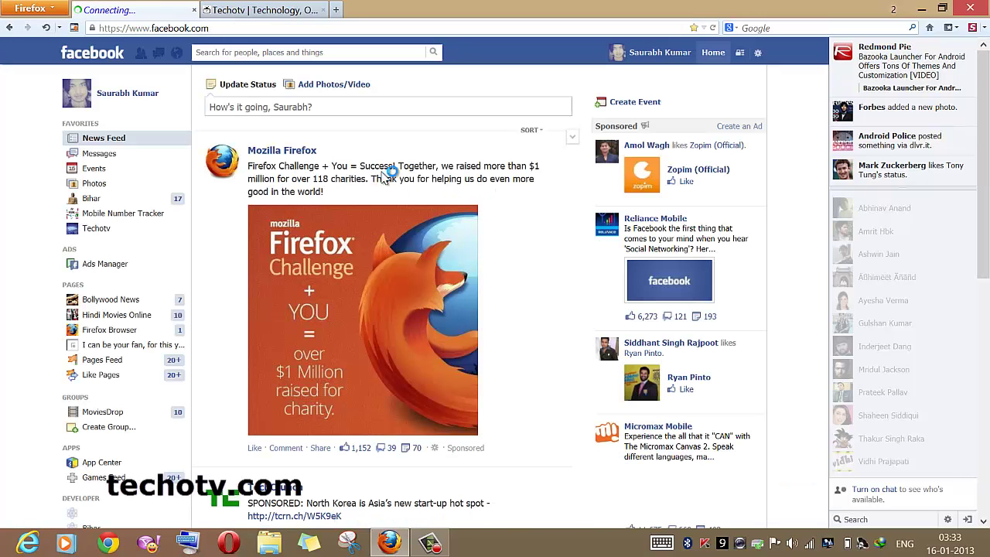
pyautogui.scroll(-1, 487, 179)
pyautogui.scroll(-1, 487, 178)
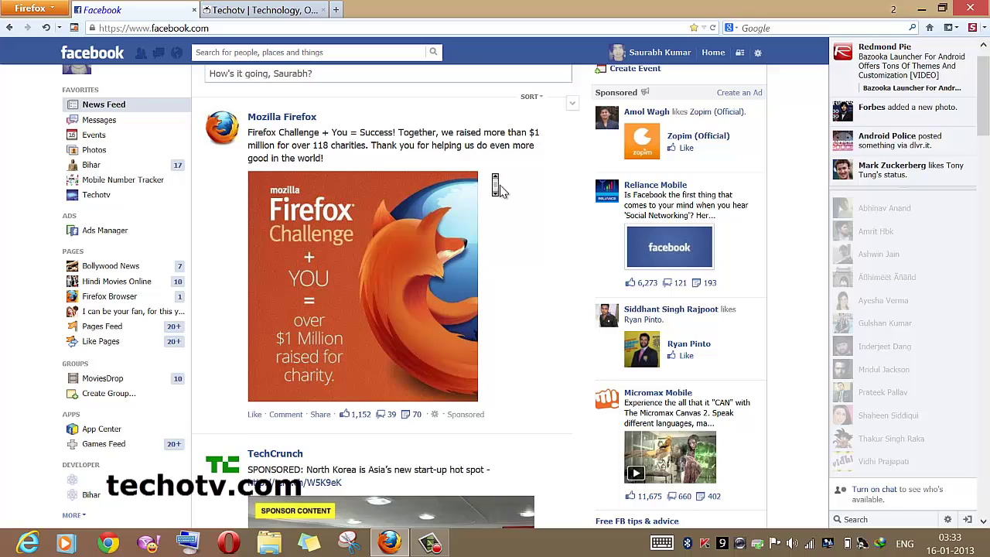
pyautogui.press('Home')
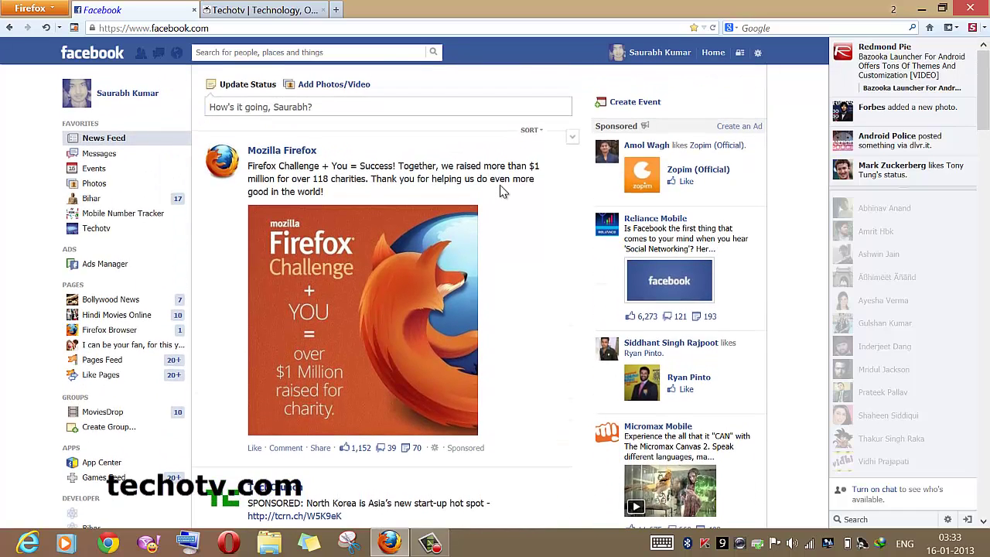
pyautogui.scroll(-1, 257, 151)
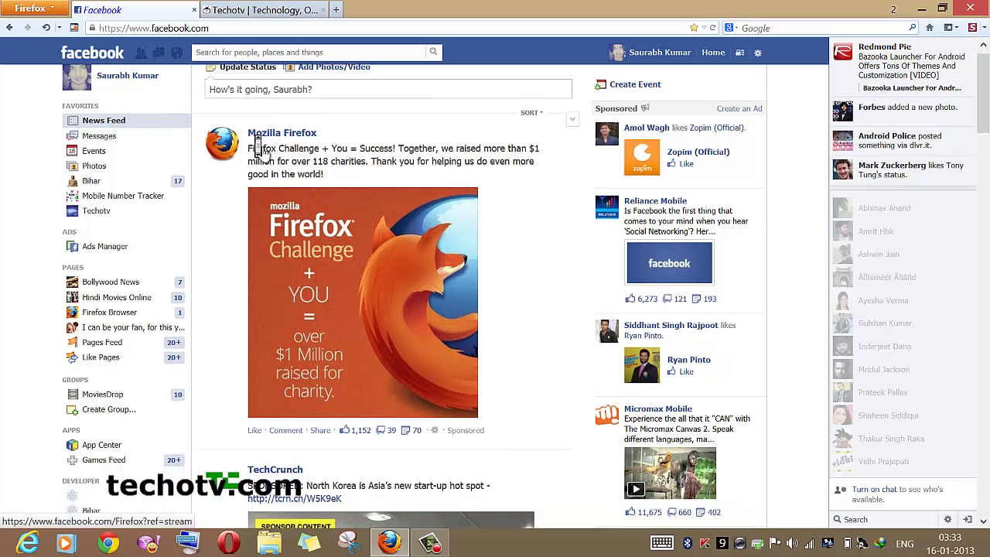
pyautogui.scroll(1, 225, 166)
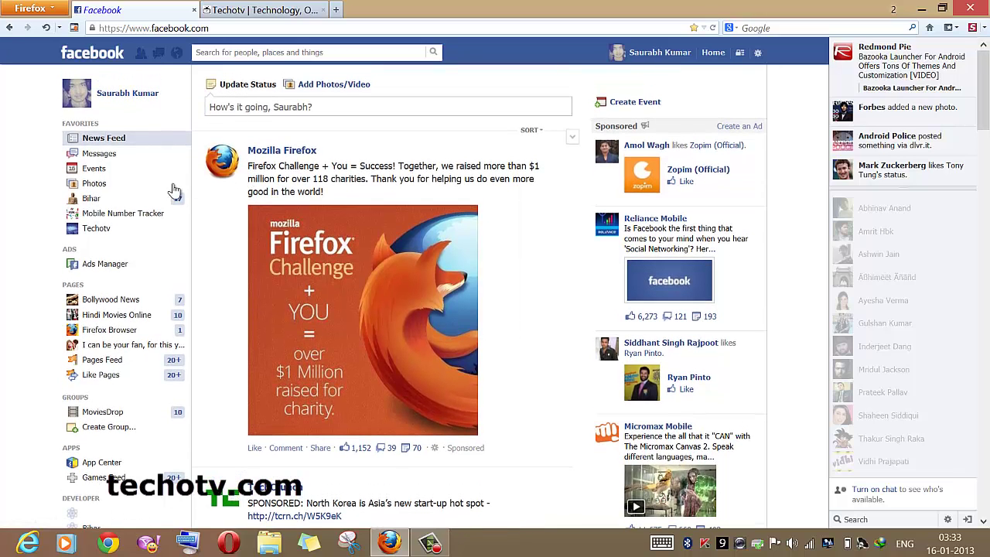
pyautogui.scroll(-1, 222, 243)
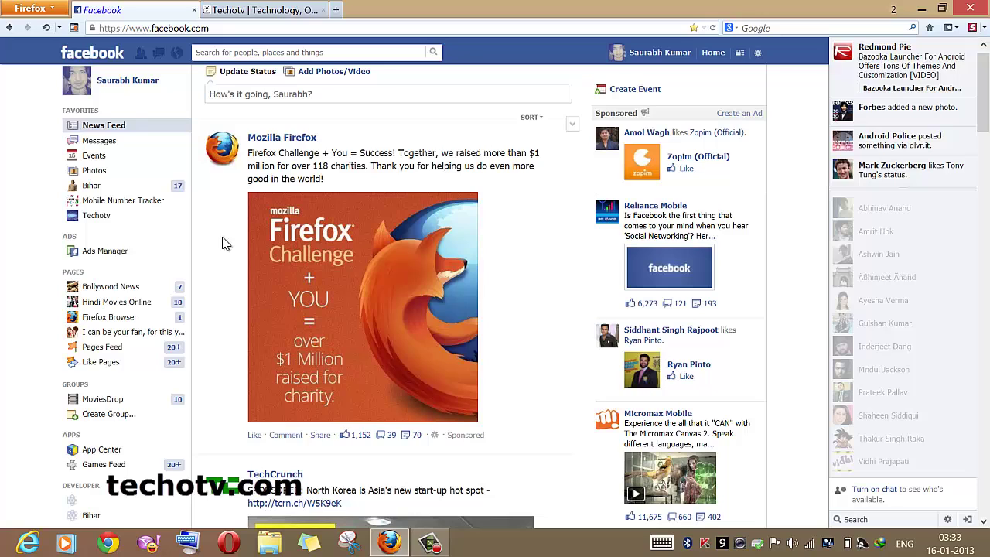
pyautogui.scroll(1, 392, 183)
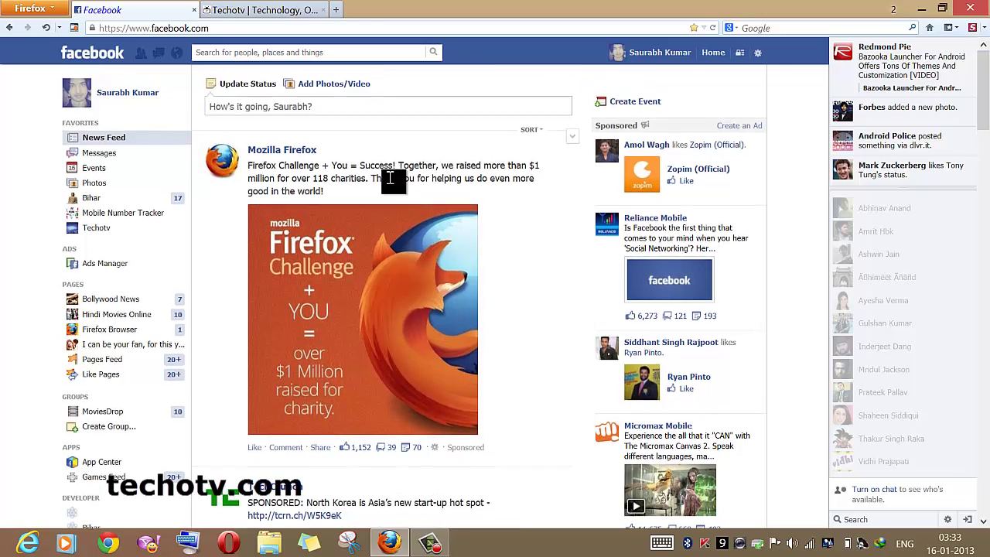
pyautogui.click(641, 62)
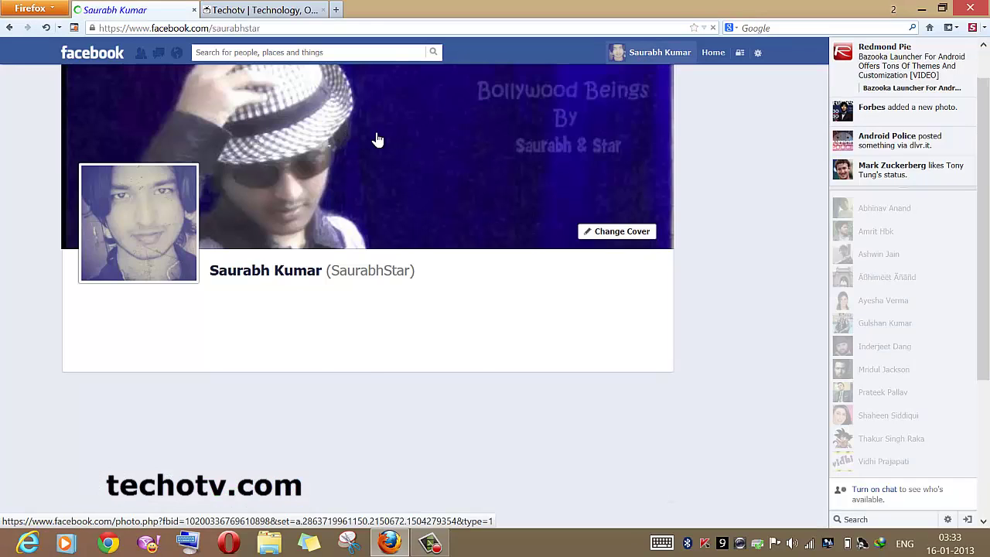
pyautogui.scroll(-1, 468, 145)
pyautogui.scroll(-1, 471, 148)
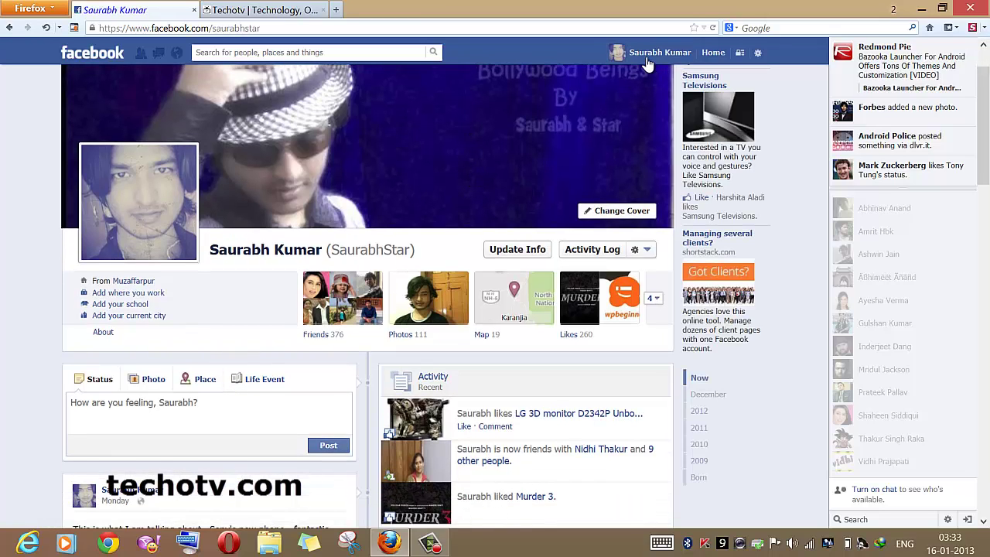
pyautogui.click(712, 52)
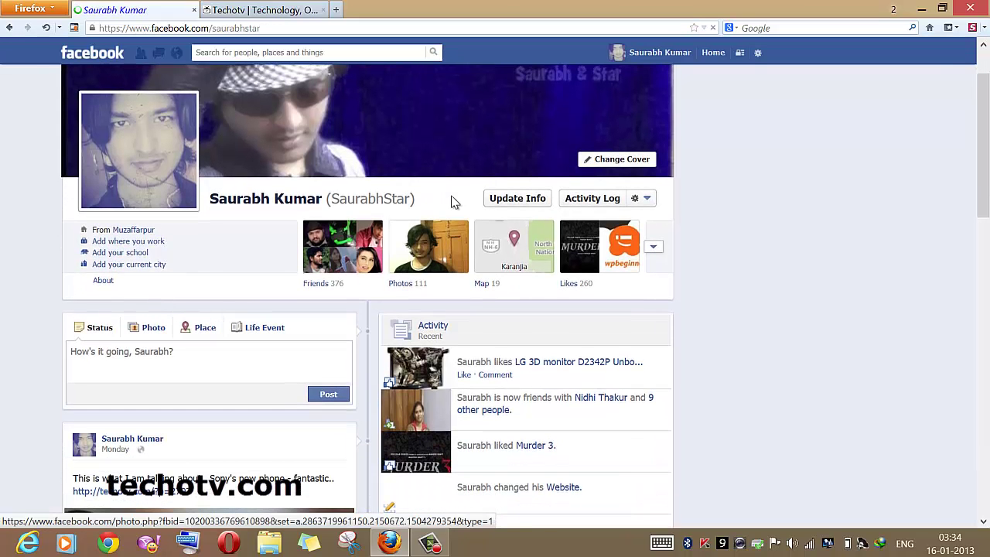
pyautogui.scroll(-1, 466, 218)
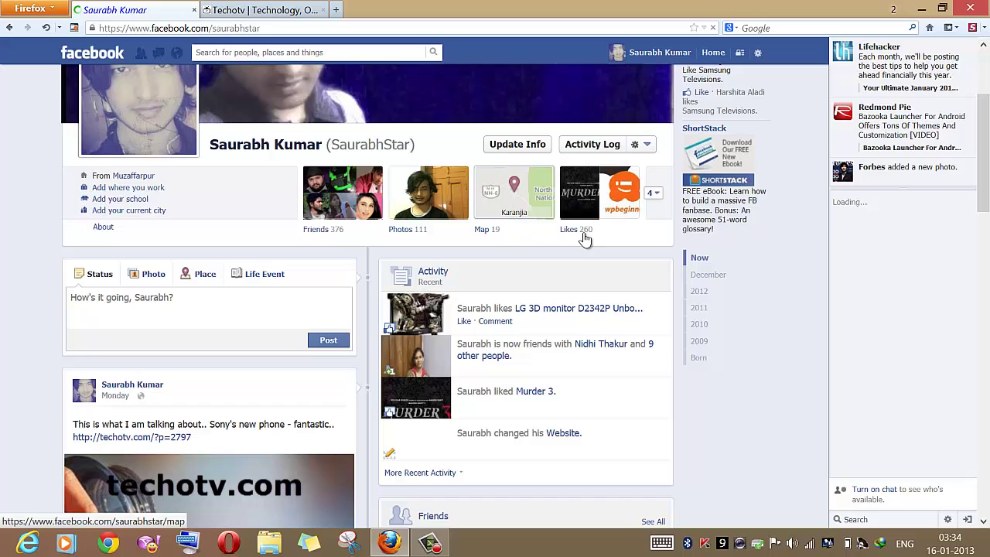
pyautogui.scroll(-1, 585, 238)
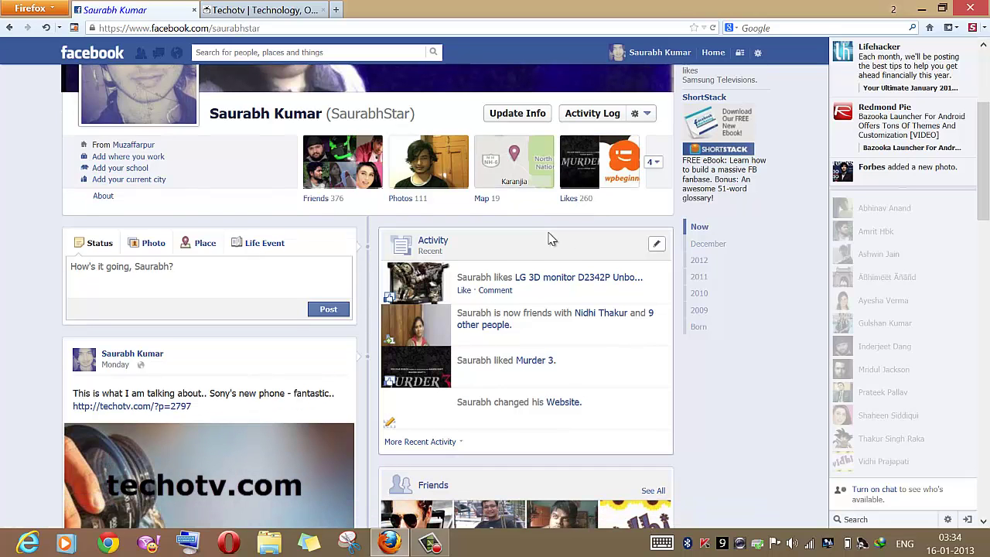
pyautogui.scroll(-1, 547, 235)
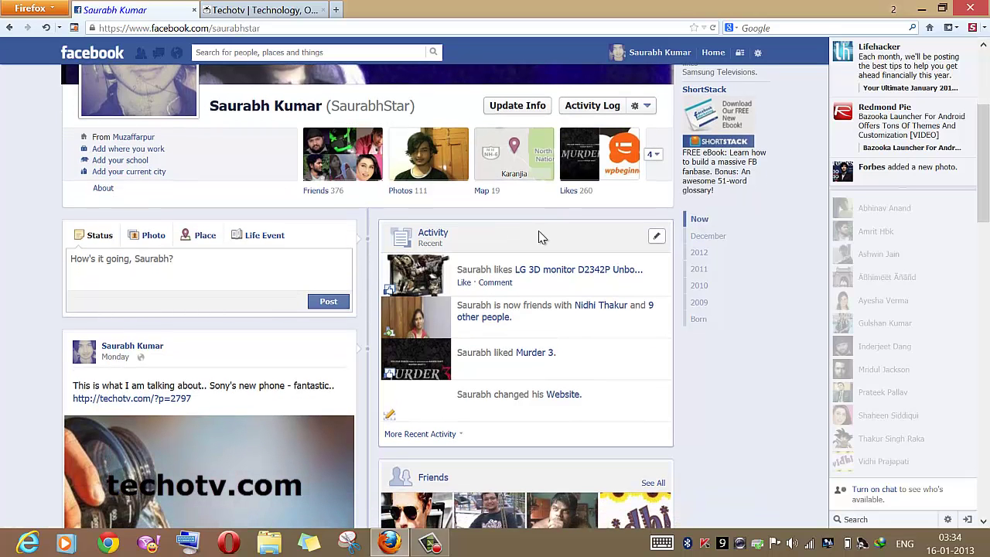
pyautogui.scroll(-1, 533, 229)
pyautogui.scroll(1, 532, 227)
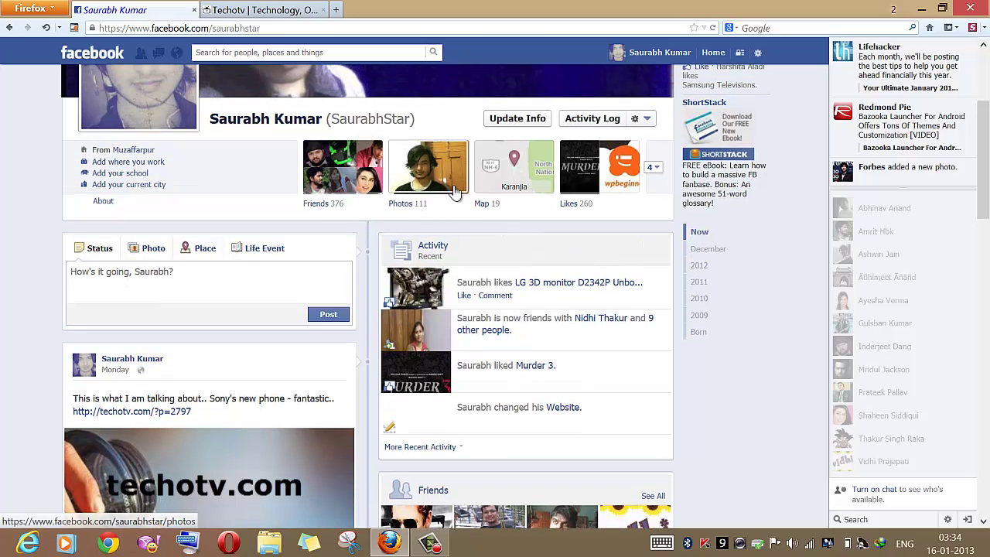
# Filter the Activity Log to Photos > Photos of You, listing tagged photos back to June 2012
pyautogui.click(599, 123)
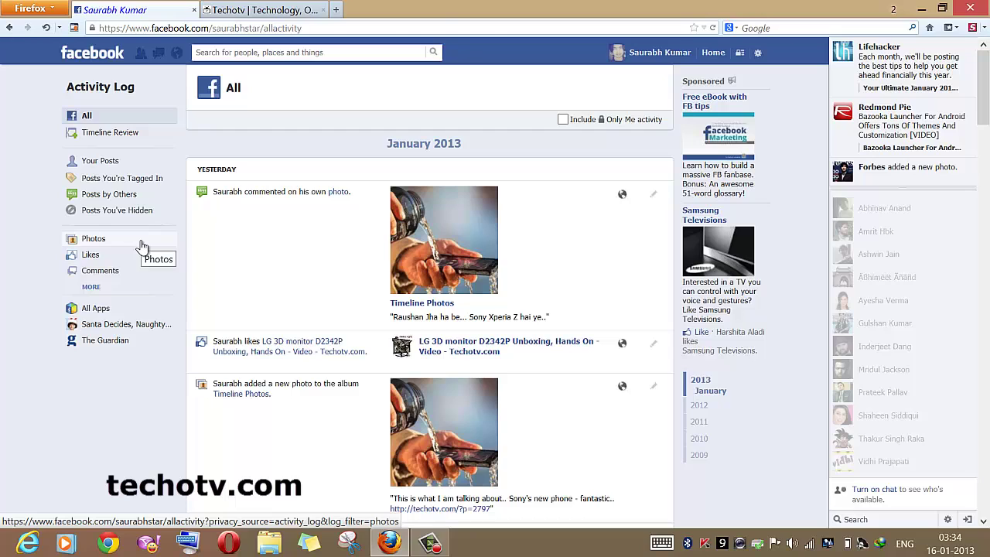
pyautogui.click(142, 245)
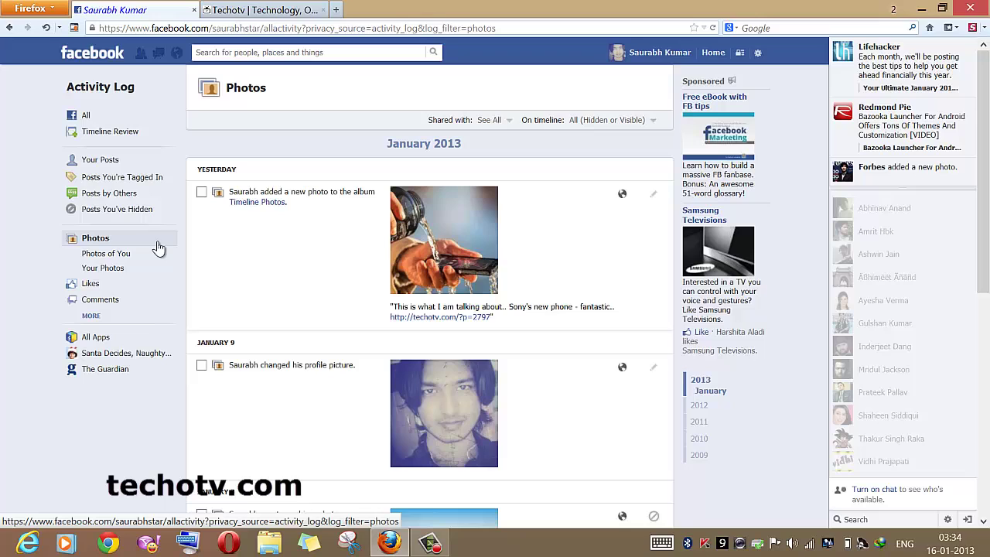
pyautogui.click(129, 255)
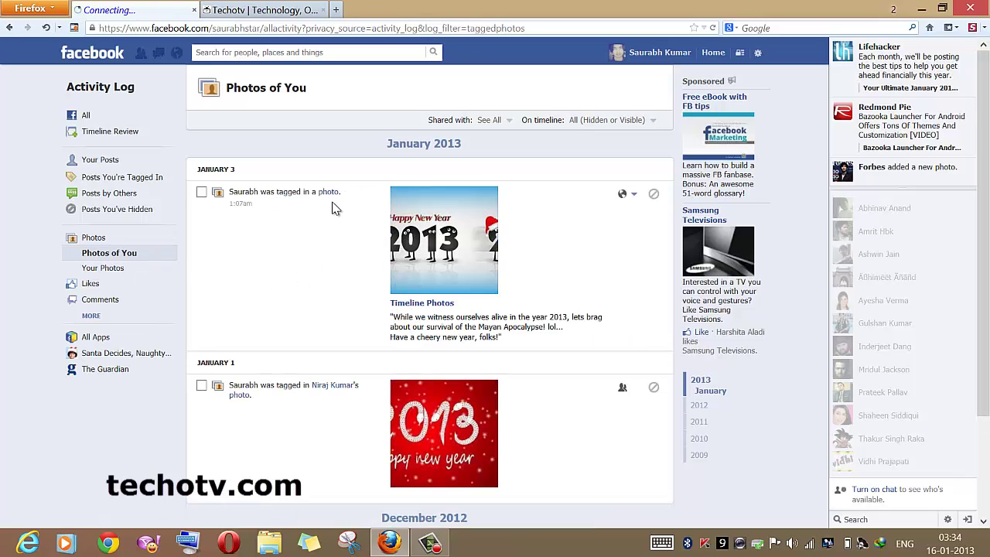
pyautogui.middleClick(324, 194)
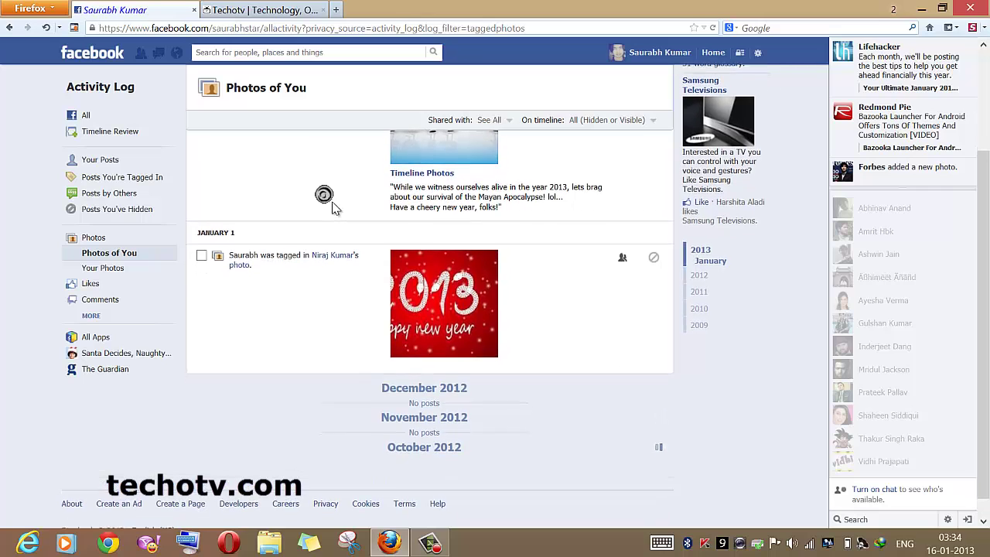
pyautogui.scroll(3, 329, 200)
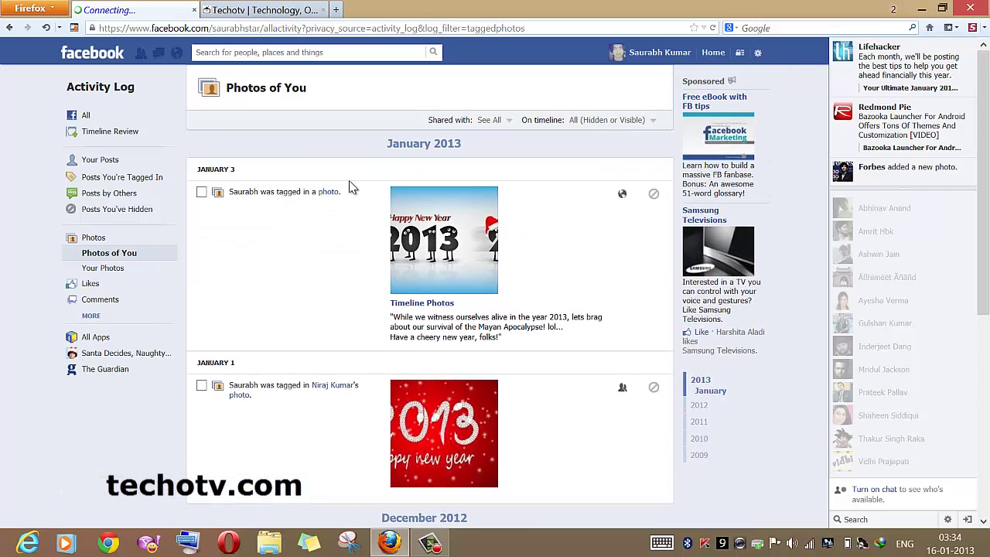
pyautogui.middleClick(341, 173)
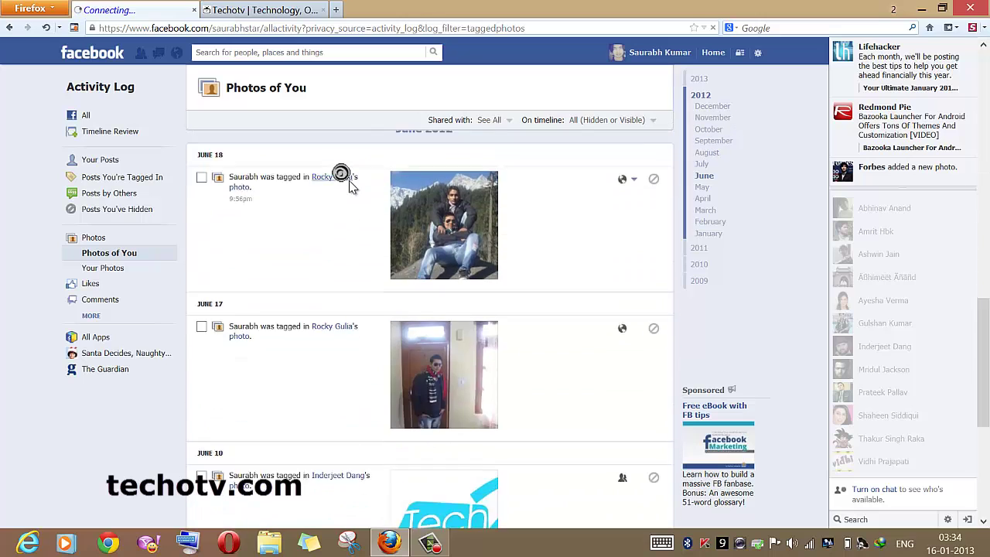
# Select the January 3, January 1, June 18 and August 30 tagged photos
pyautogui.click(261, 205)
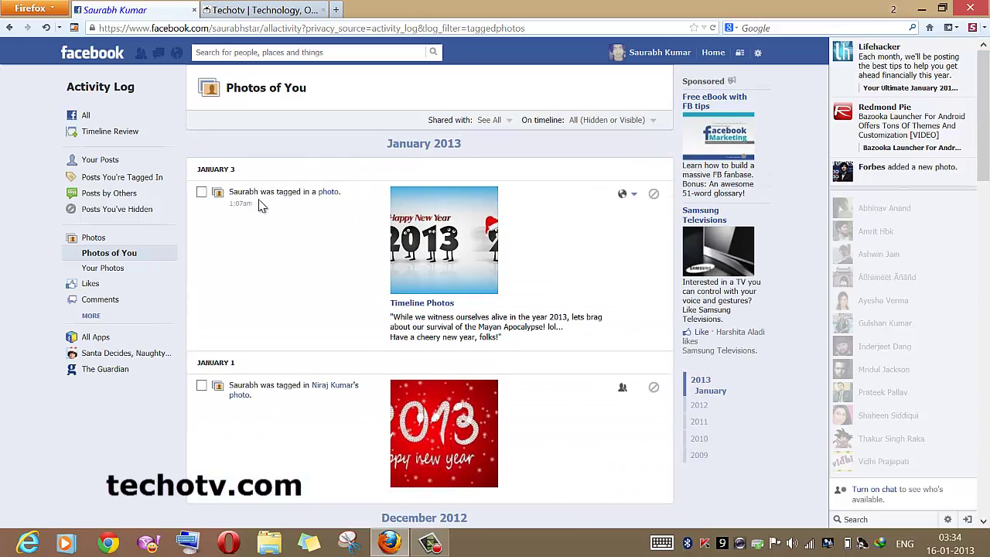
pyautogui.click(203, 193)
pyautogui.scroll(-3, 253, 226)
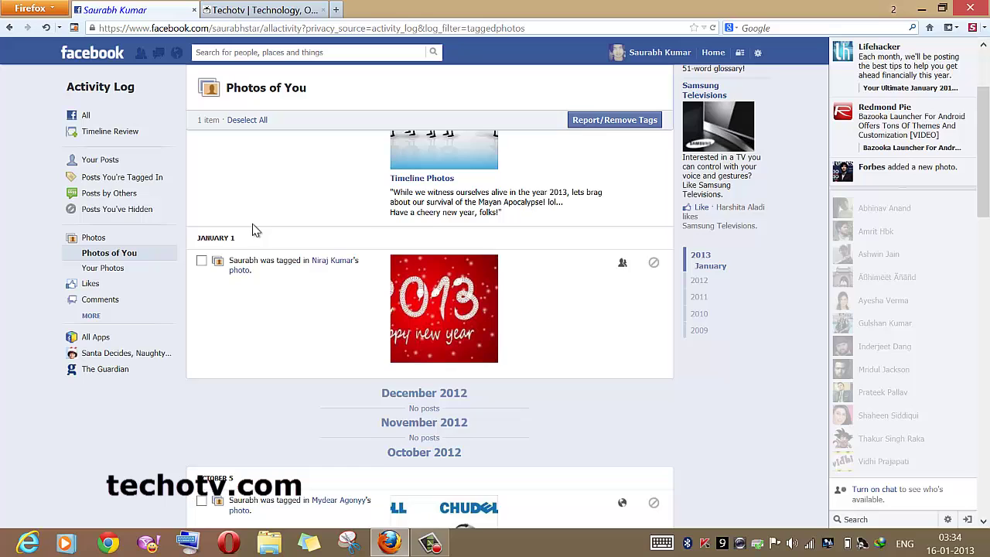
pyautogui.click(200, 259)
pyautogui.middleClick(286, 209)
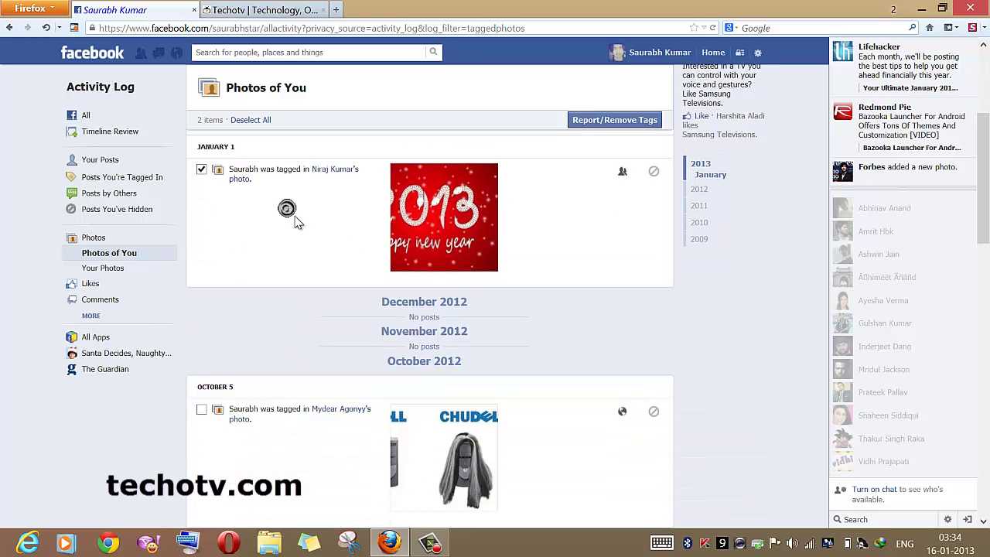
pyautogui.middleClick(294, 222)
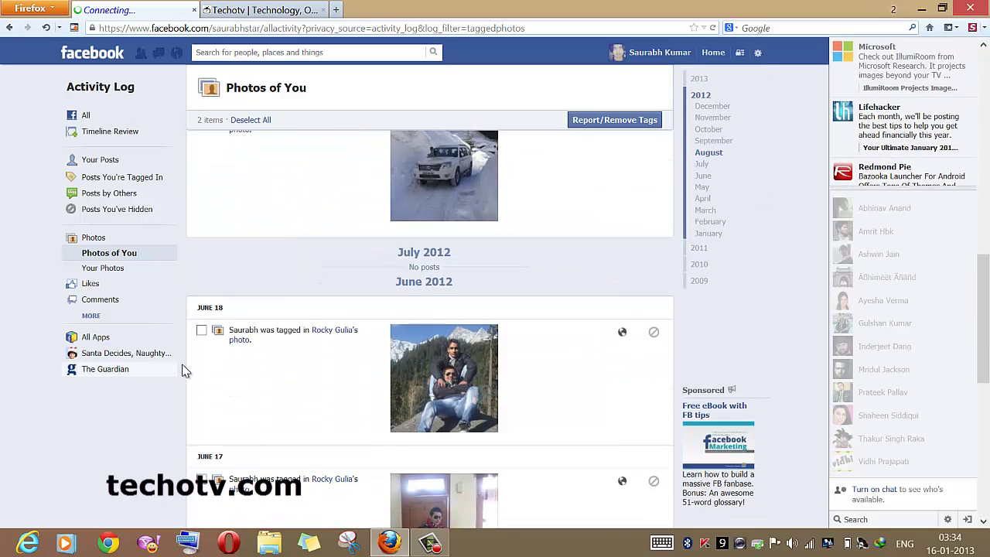
pyautogui.click(201, 331)
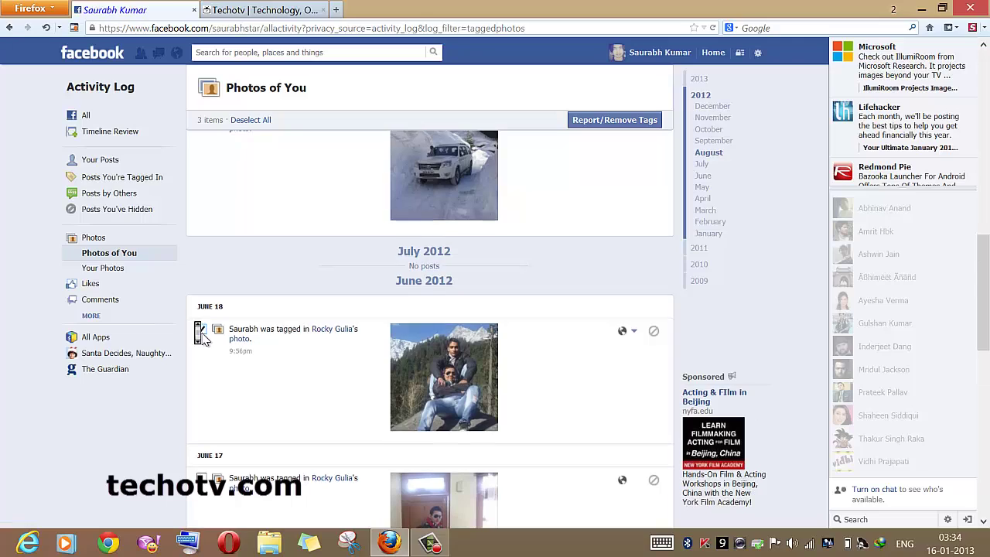
pyautogui.scroll(2, 200, 332)
pyautogui.scroll(1, 203, 278)
pyautogui.click(201, 225)
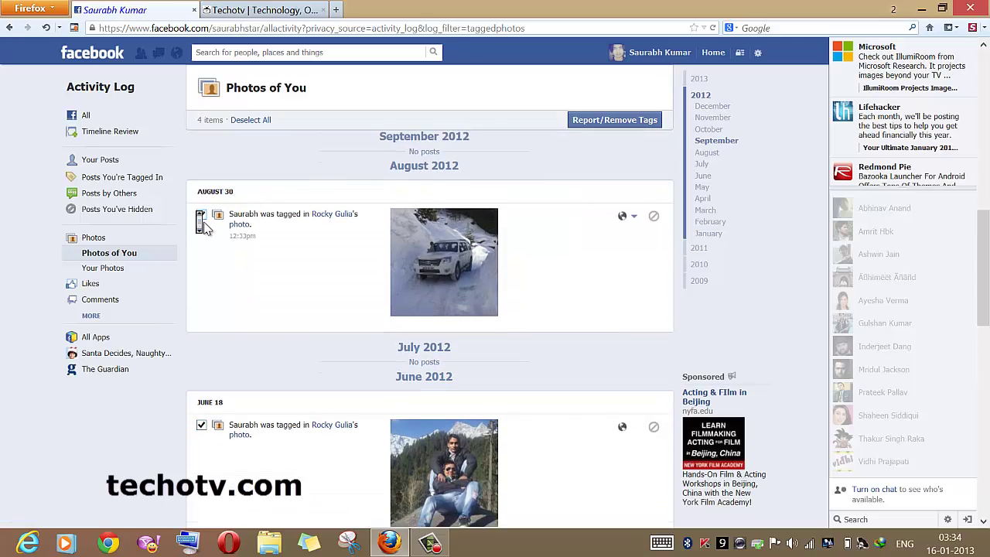
# Also select the June 17, June 10, May 4 and April 30 photos, then choose Report/Remove Tags
pyautogui.scroll(-3, 203, 227)
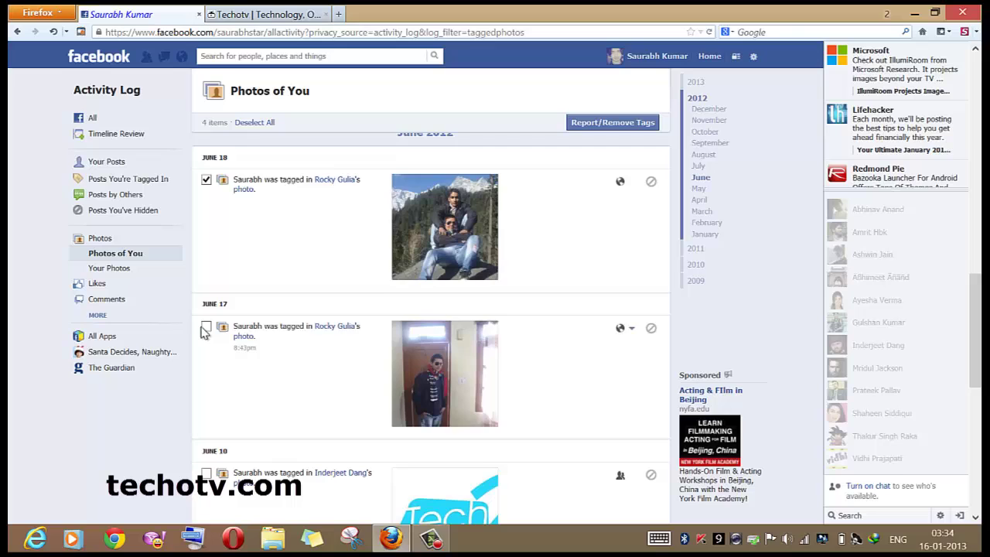
pyautogui.scroll(-1, 200, 329)
pyautogui.click(207, 281)
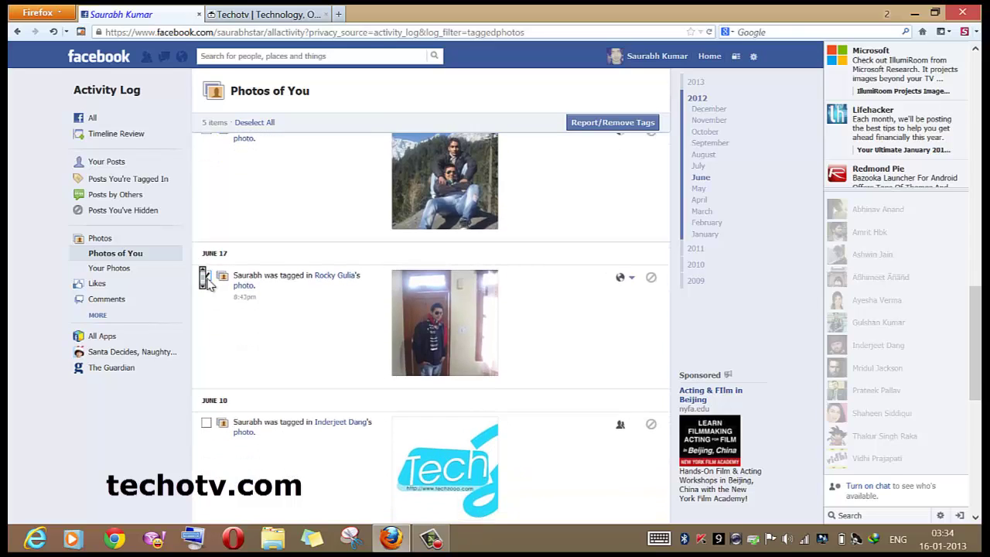
pyautogui.scroll(-3, 209, 290)
pyautogui.click(206, 292)
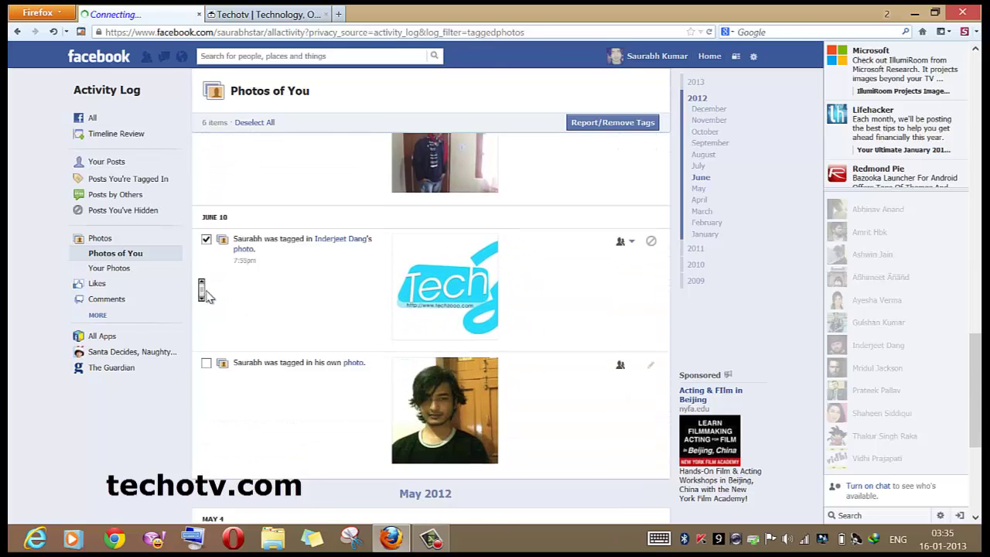
pyautogui.scroll(-7, 207, 290)
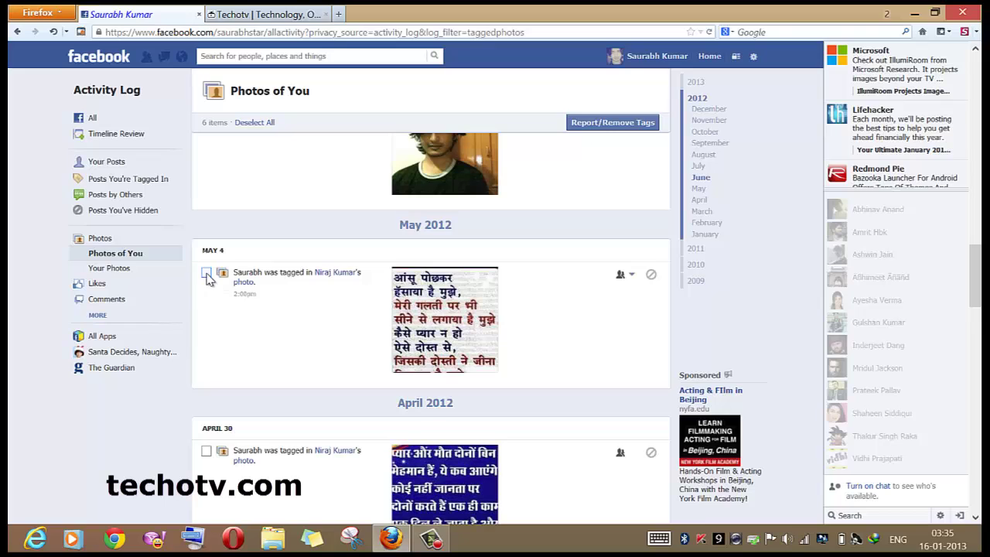
pyautogui.click(206, 273)
pyautogui.scroll(-3, 207, 279)
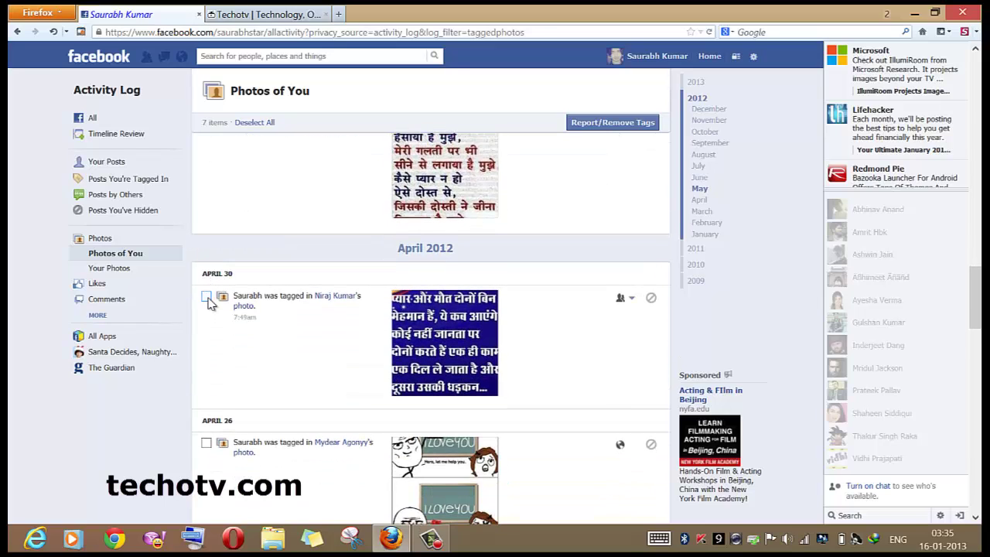
pyautogui.click(207, 297)
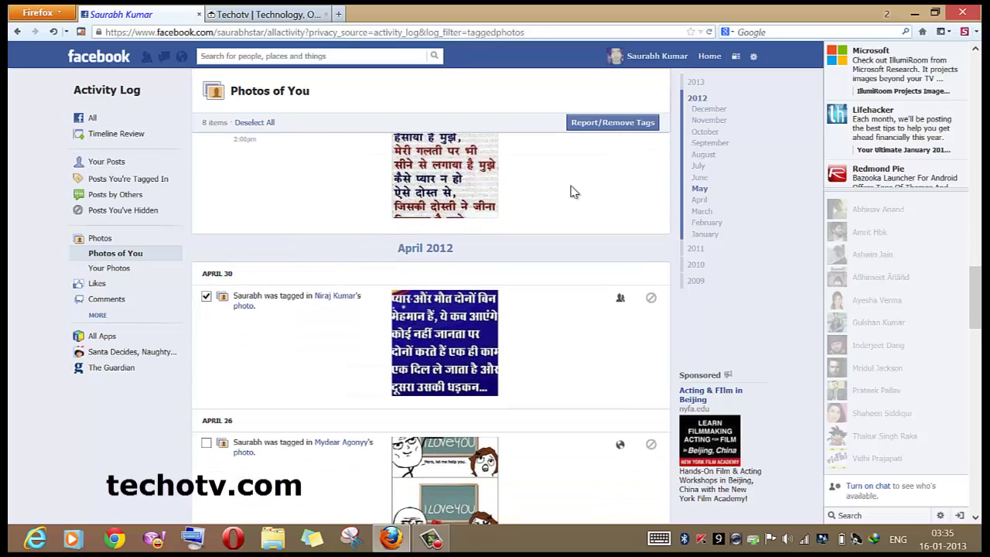
pyautogui.click(620, 125)
# Choose 'I want the photos untagged' and untag yourself from the eight selected photos
pyautogui.click(587, 131)
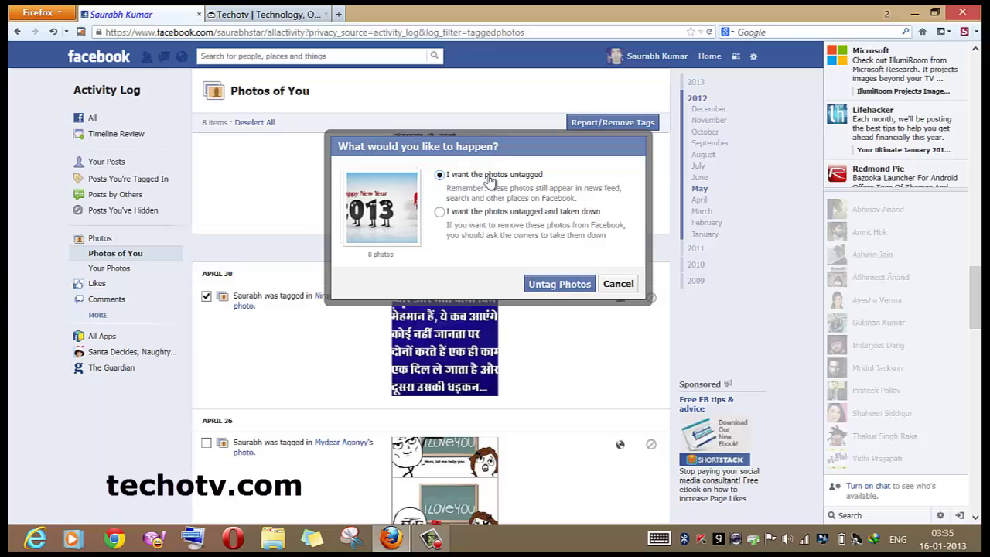
pyautogui.click(546, 286)
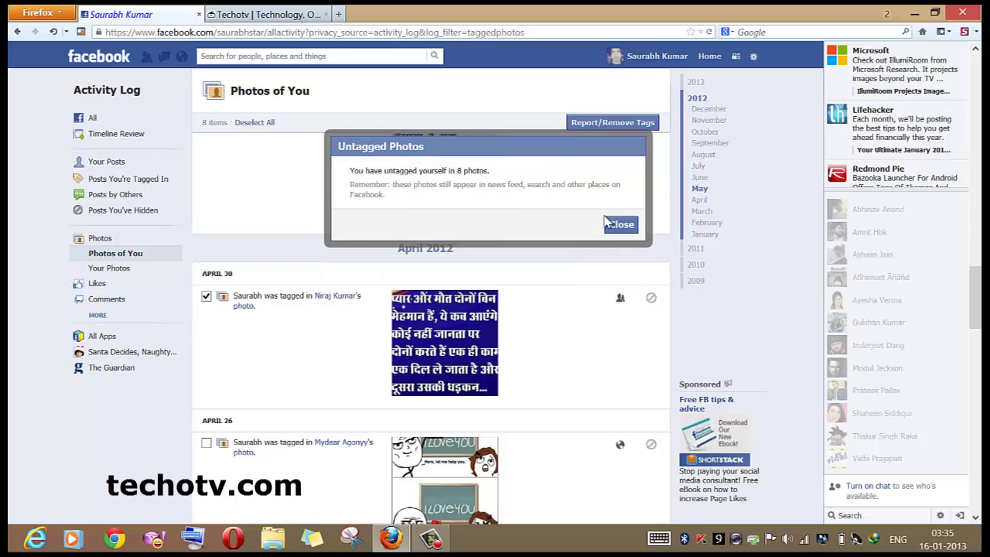
# Dismiss the untag confirmation, uncheck the April 30 photo, and return to Home
pyautogui.click(621, 225)
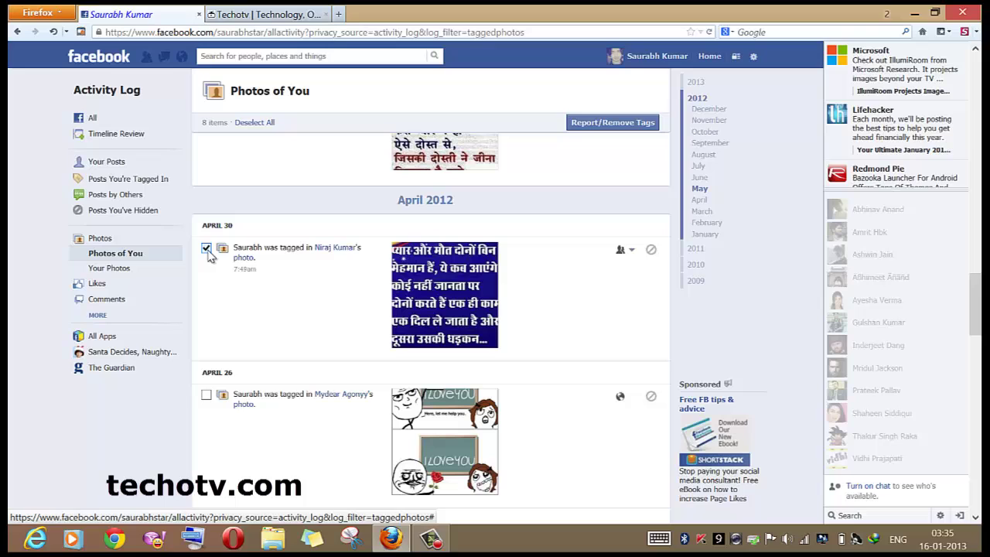
pyautogui.click(206, 247)
pyautogui.click(710, 59)
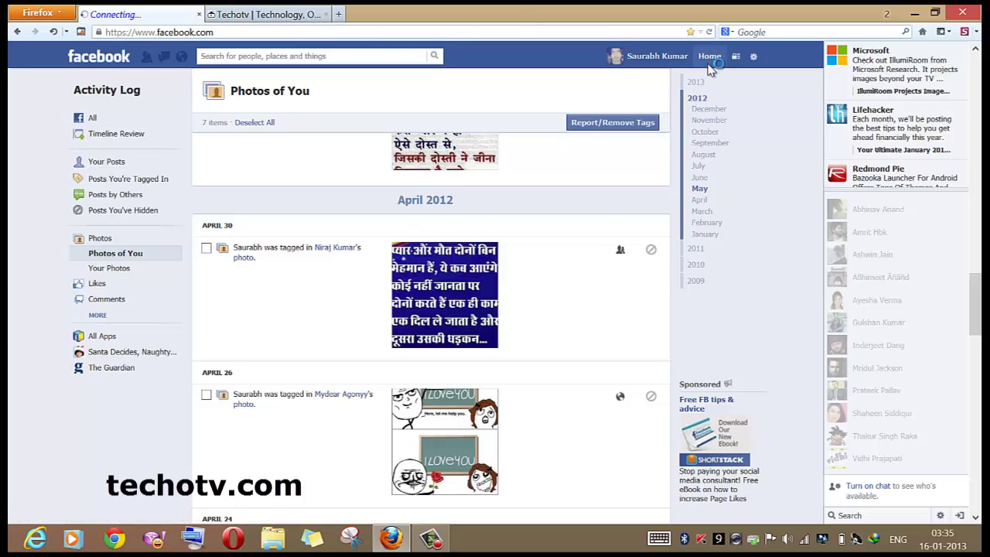